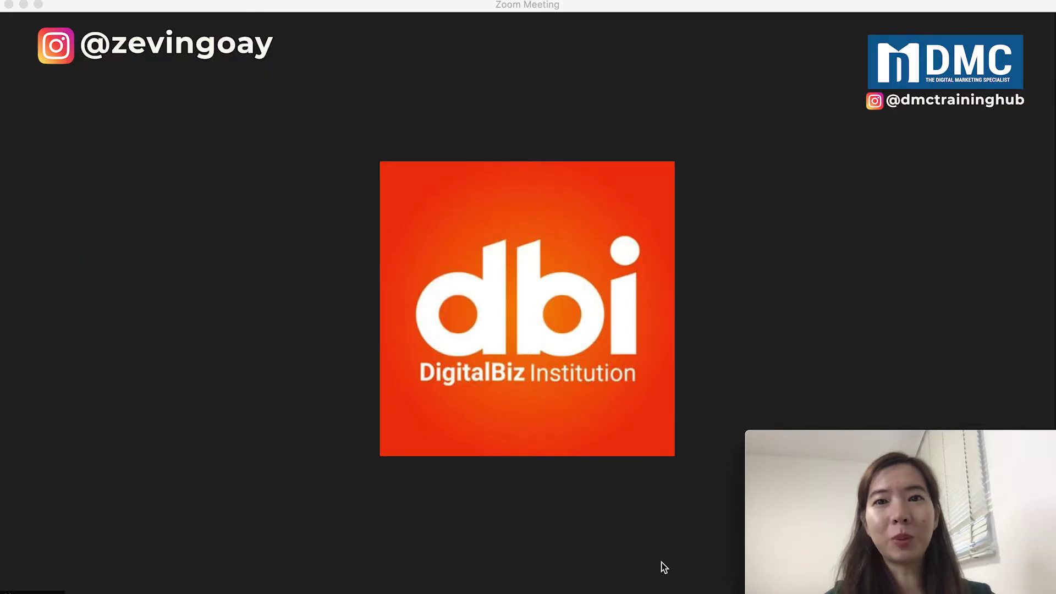
Mute the microphone with Shift+Command+A while video stays off
key("shift+super+a")
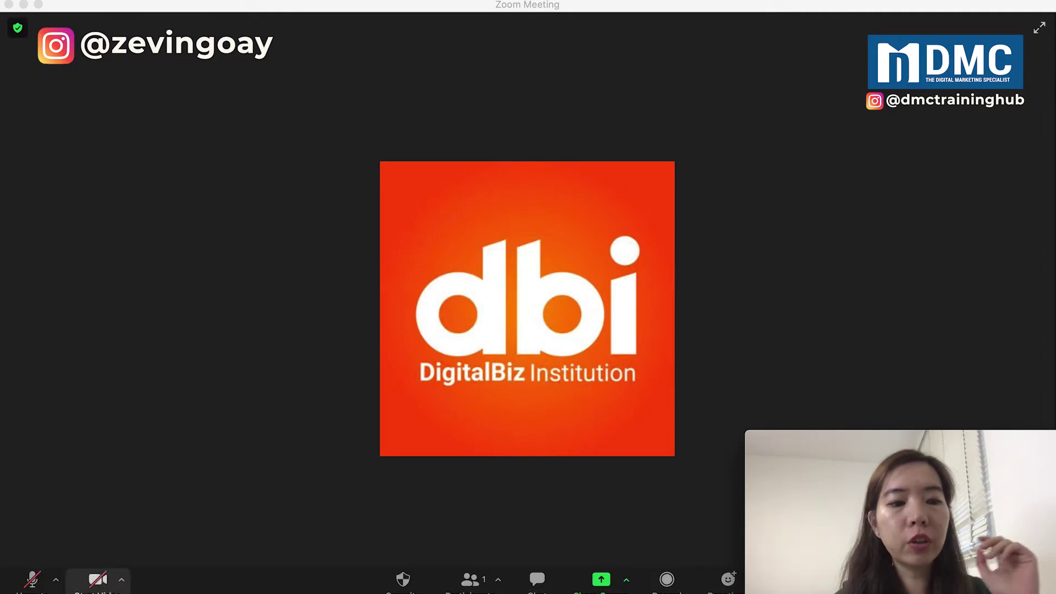
Briefly turn the camera on, turn it off again, and bring up the camera options menu
left_click(87, 589)
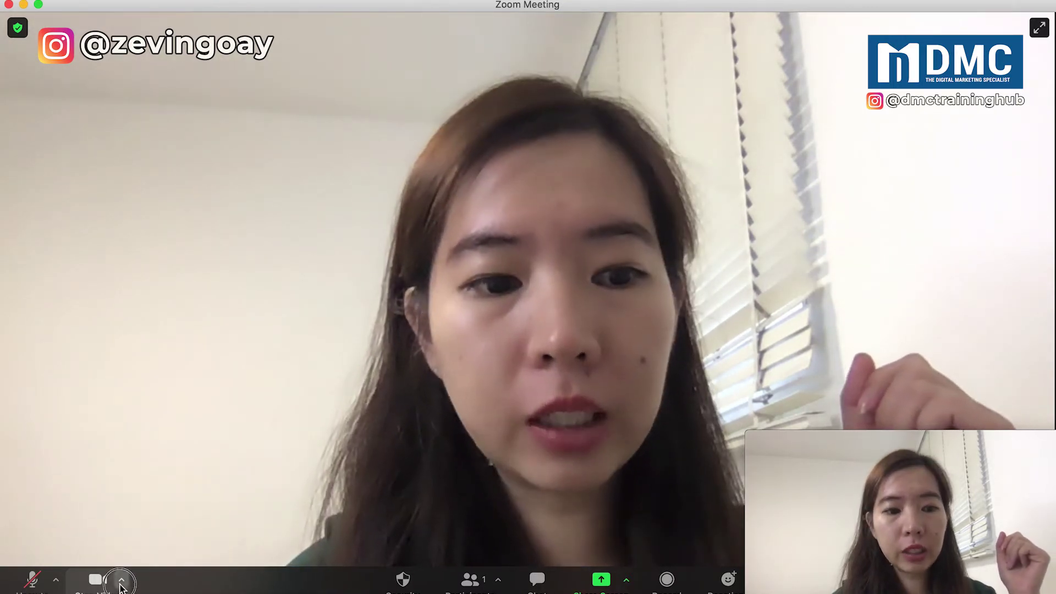
left_click(122, 581)
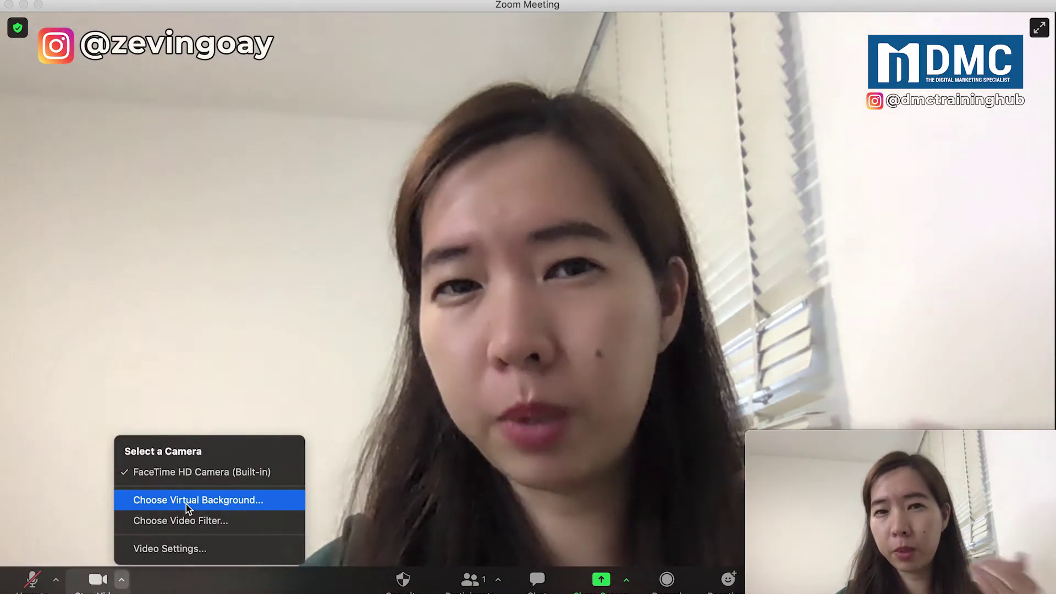
left_click(180, 585)
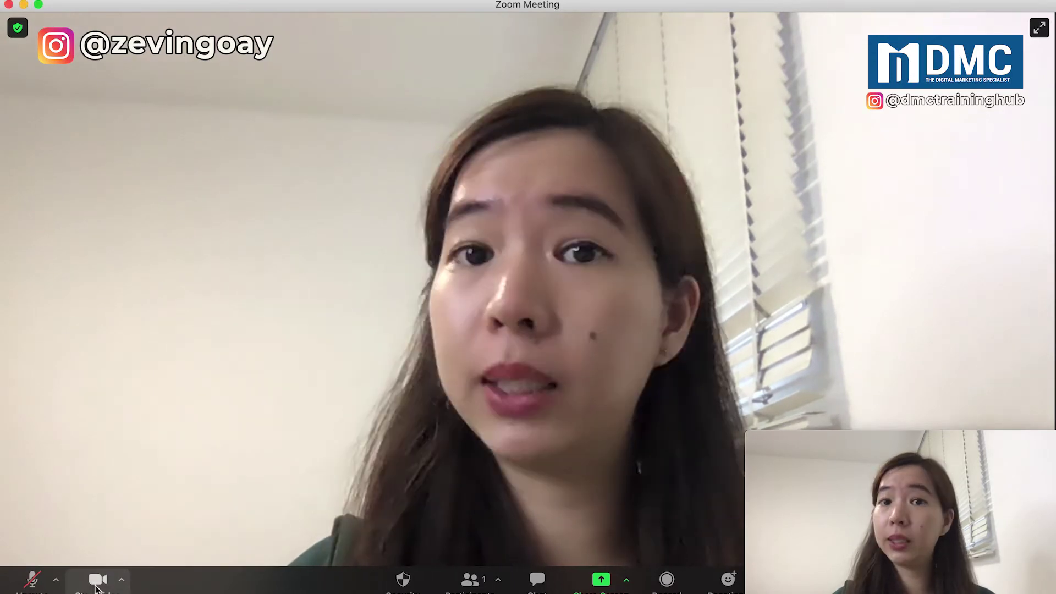
left_click(97, 581)
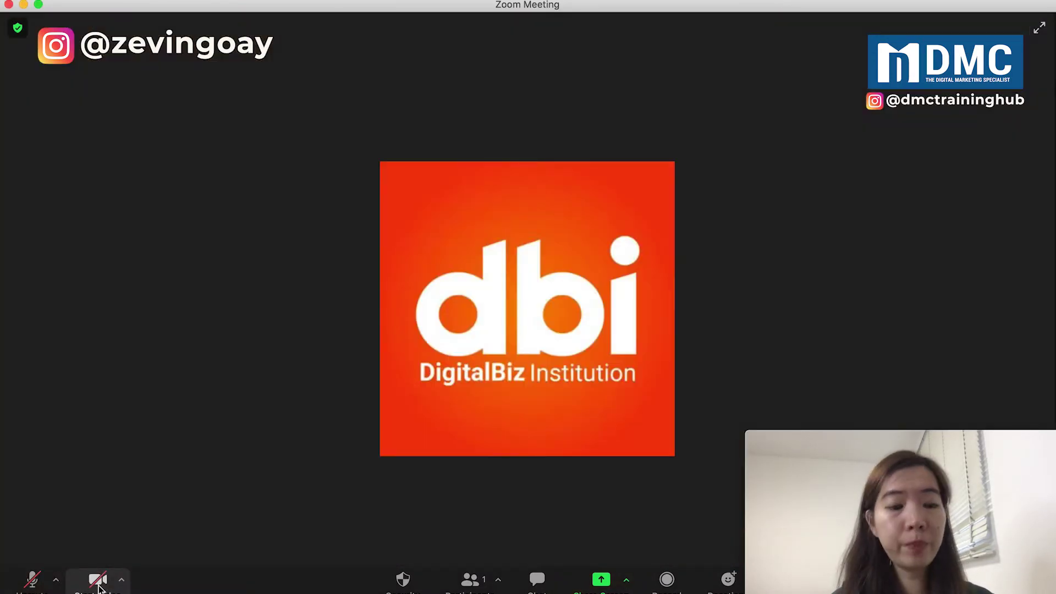
left_click(122, 582)
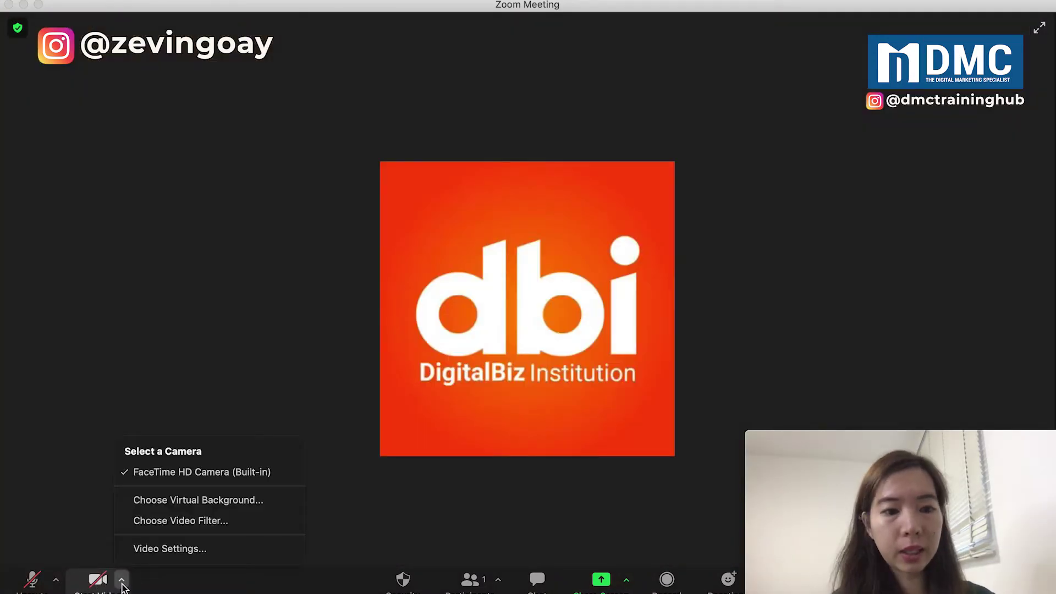
In Virtual Background settings, preview San Francisco, grass and Earth backgrounds, settling on Earth
left_click(171, 503)
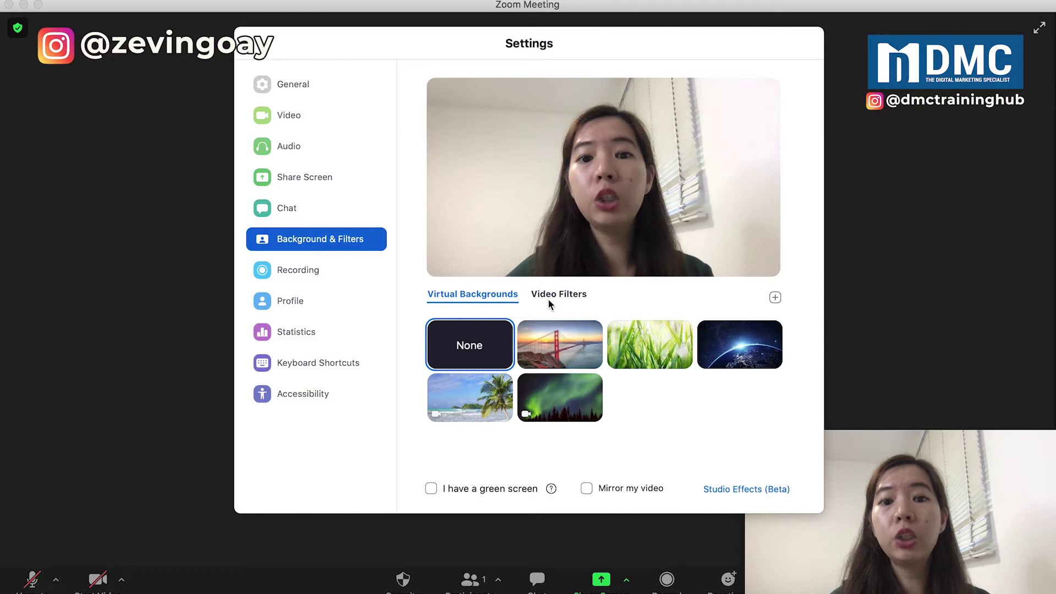
left_click(550, 350)
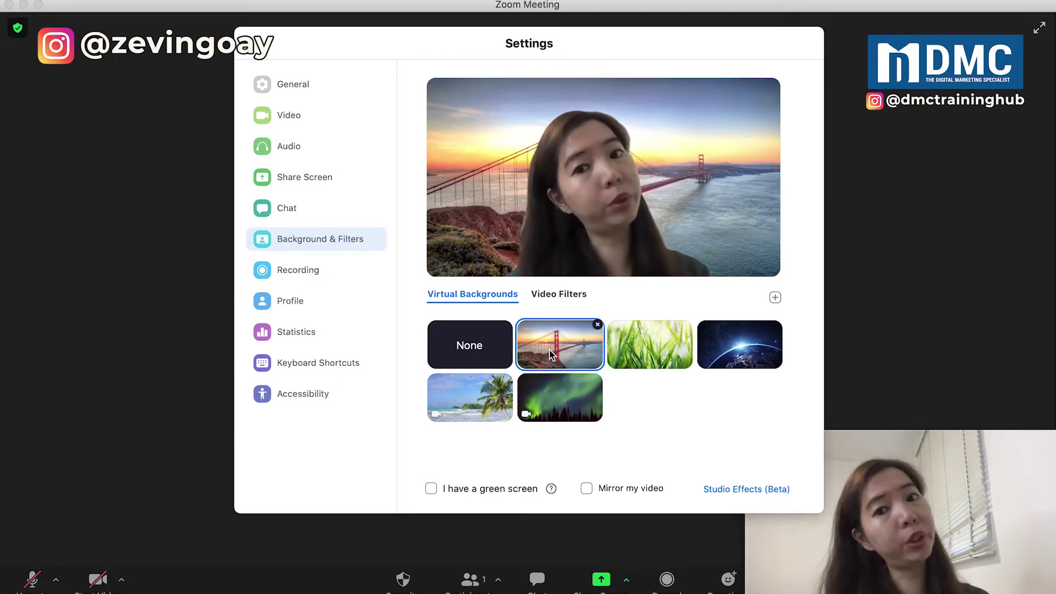
left_click(666, 355)
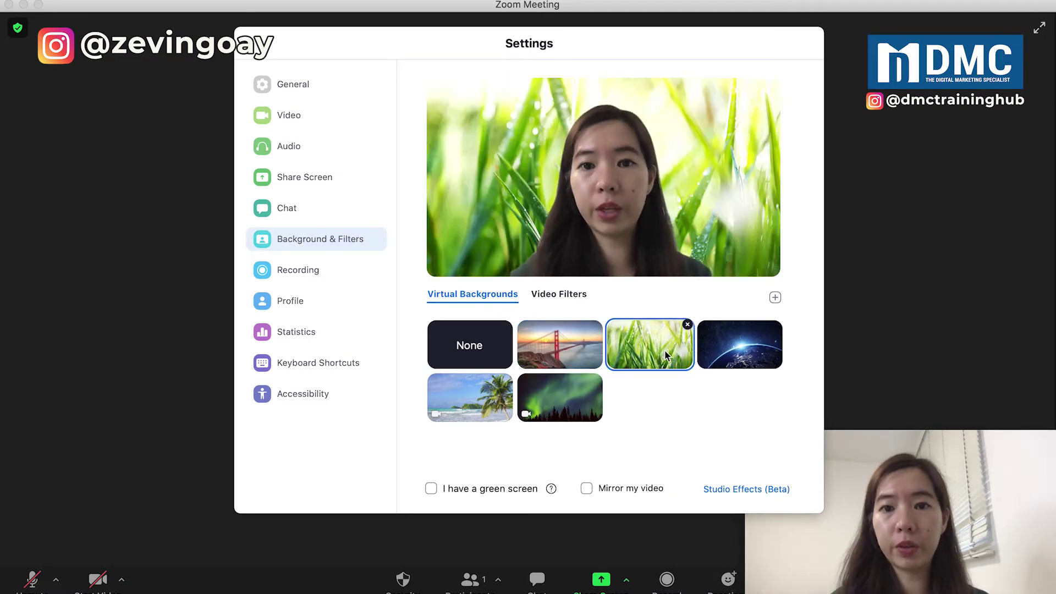
left_click(748, 352)
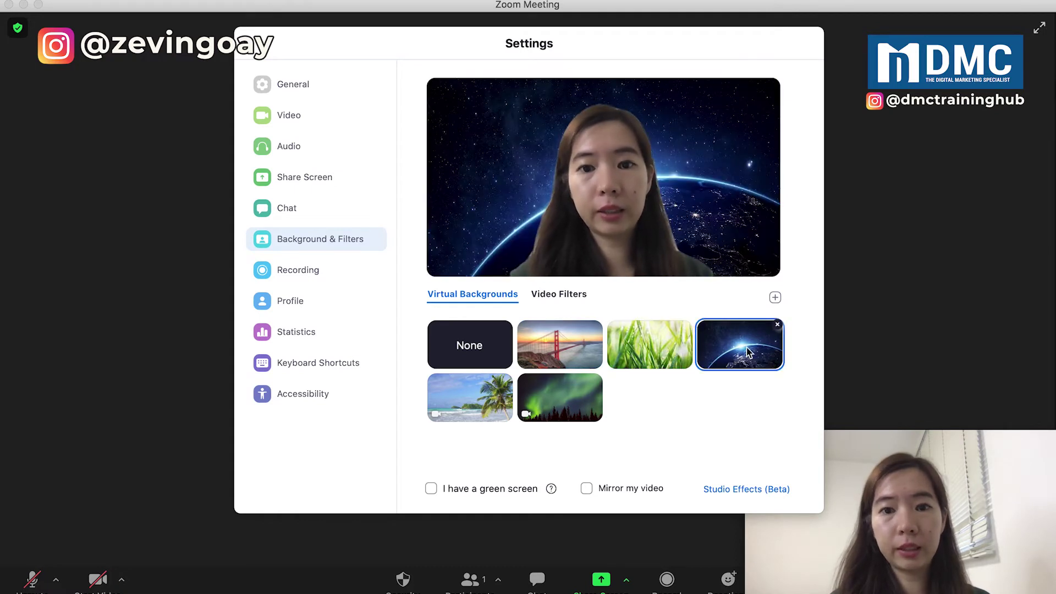
left_click(663, 343)
left_click(566, 344)
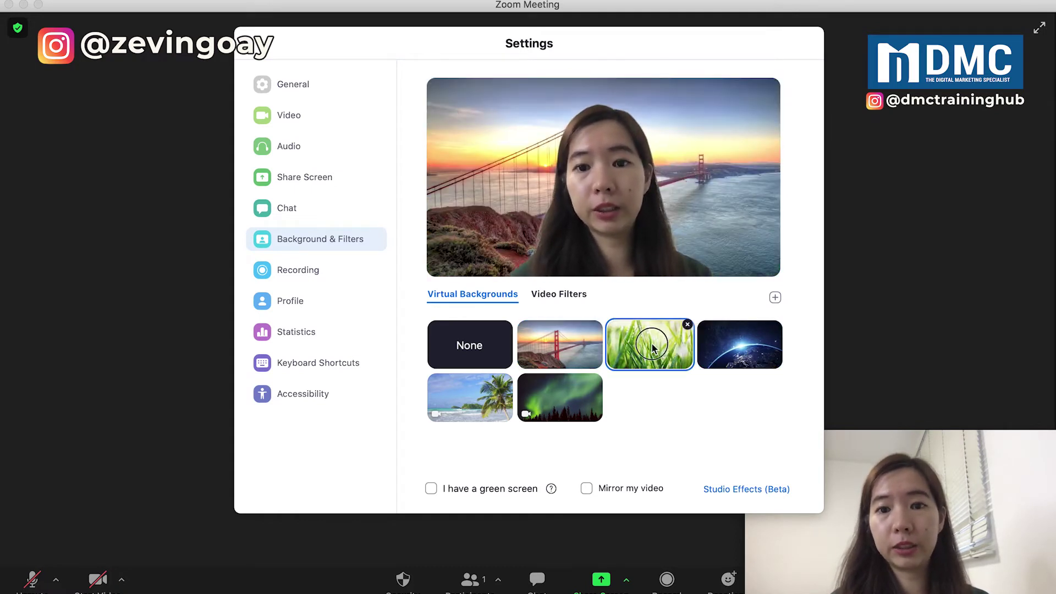
left_click(756, 350)
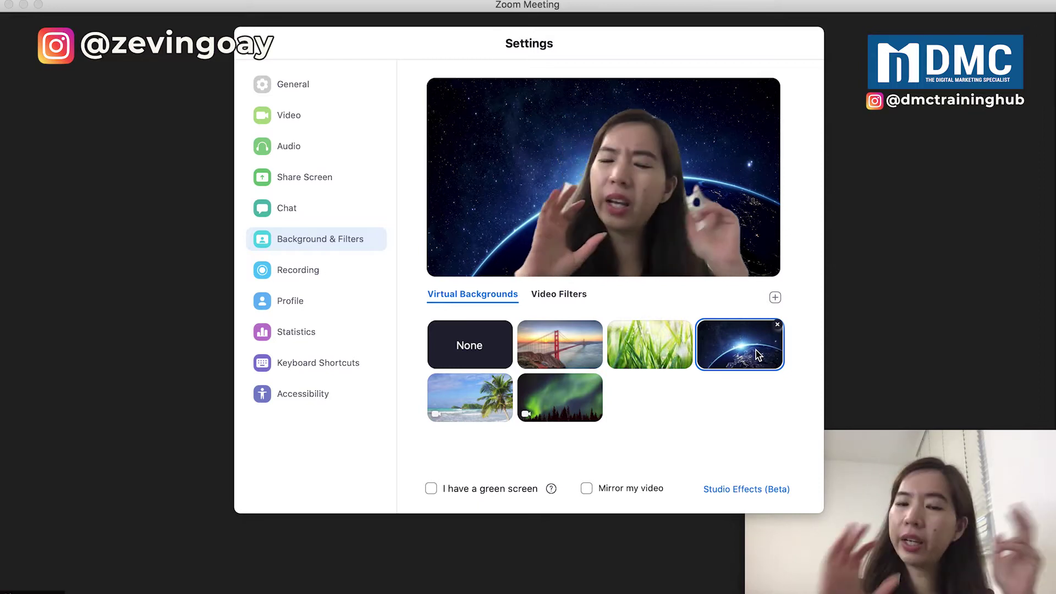
left_click(775, 298)
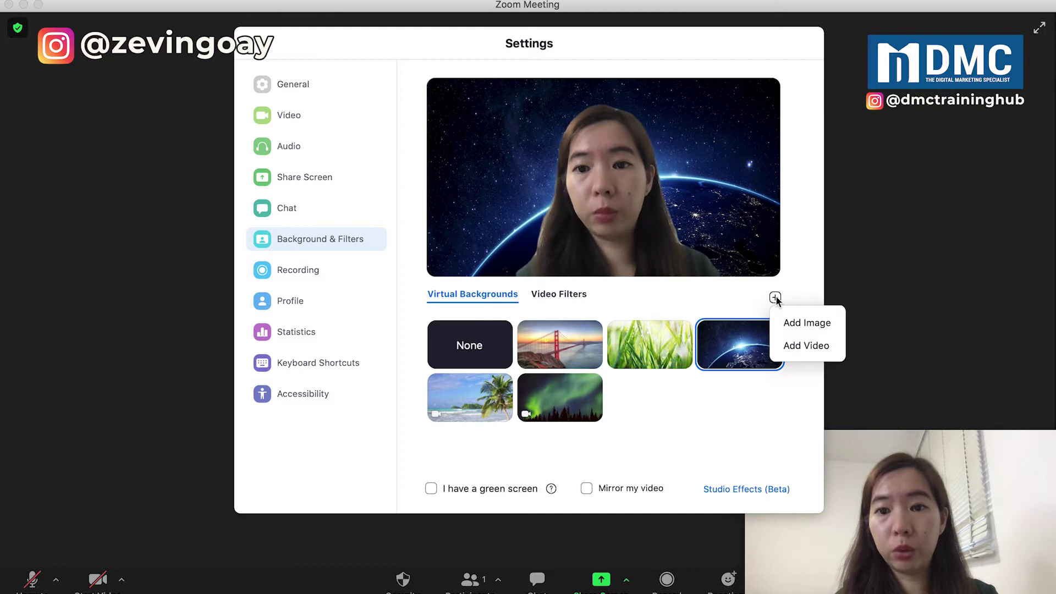
Add DMC-DBI-slide-Presentation-white.png from Documents > DMC as a virtual background
left_click(803, 326)
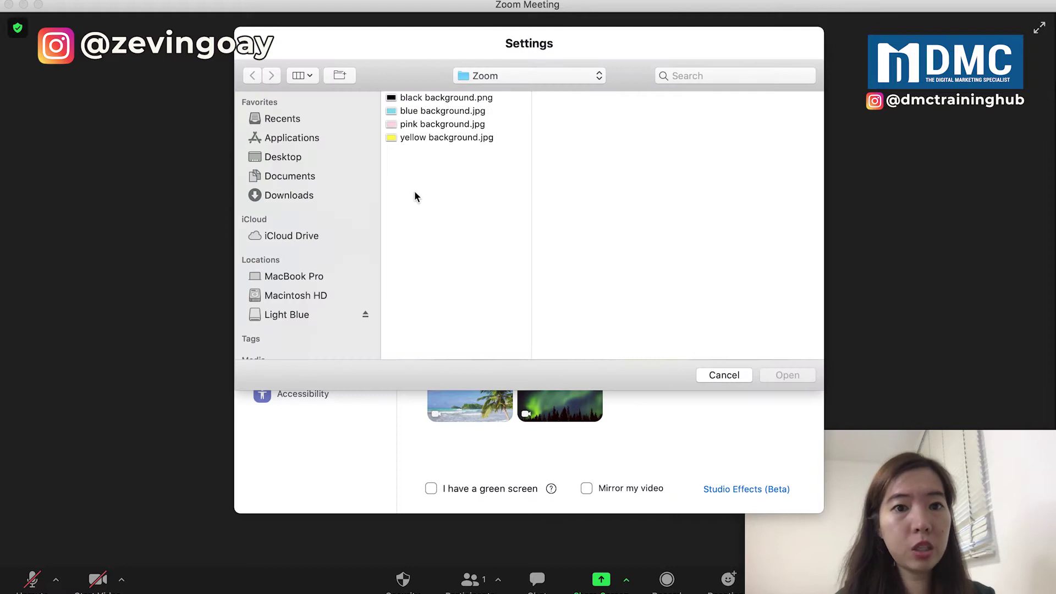
left_click(306, 177)
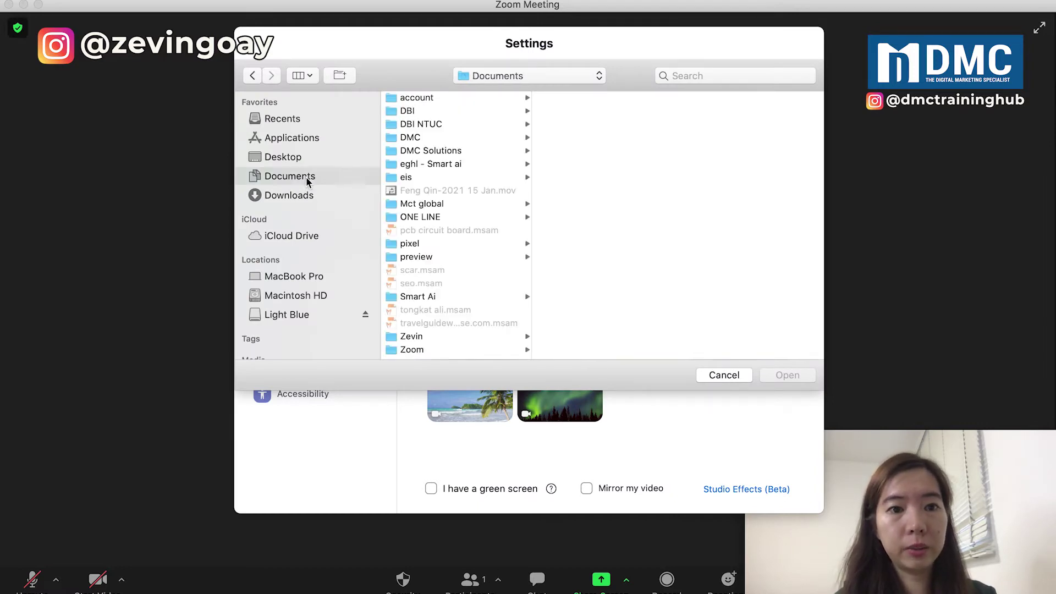
left_click(438, 139)
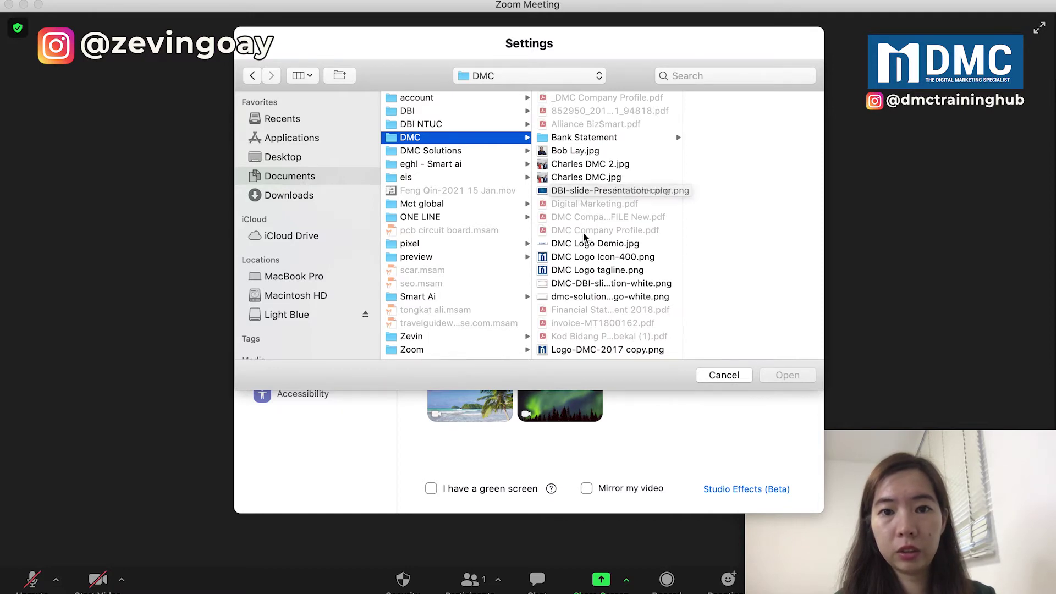
scroll(587, 282, "down", 2)
left_click(585, 261)
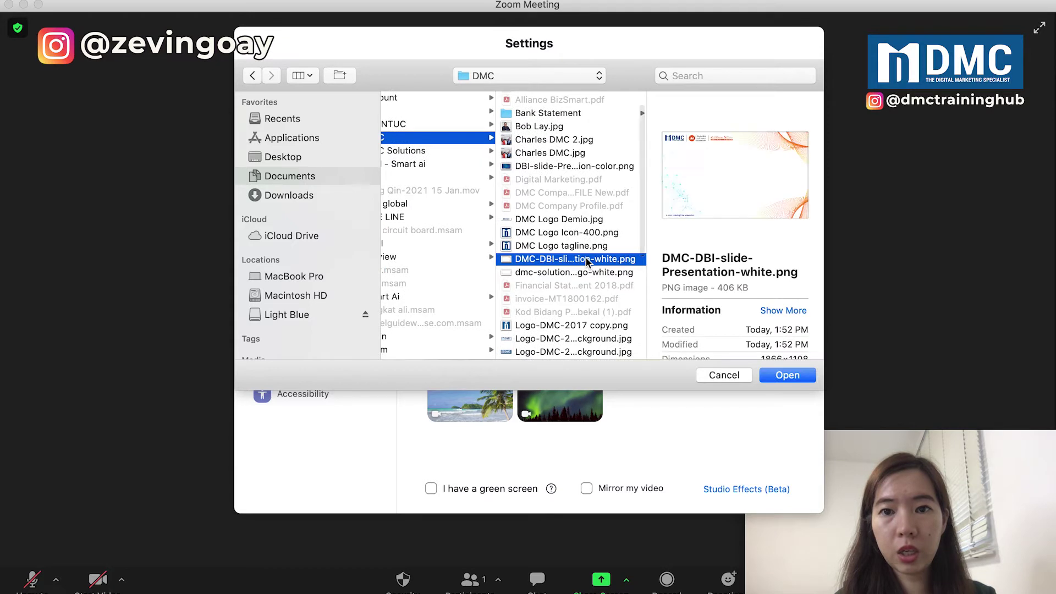
double_click(582, 260)
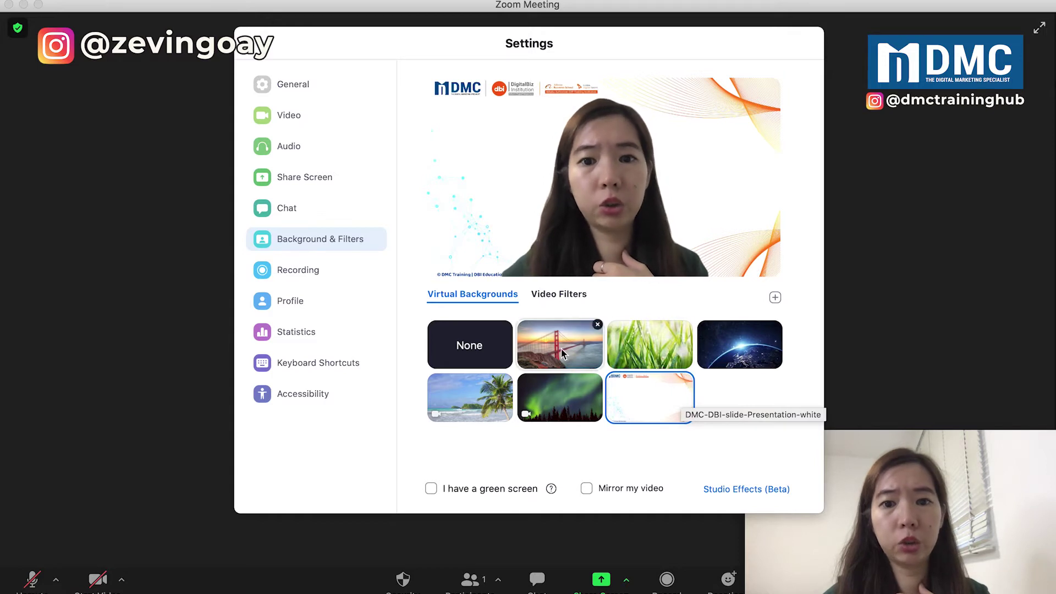
Reapply the San Francisco background, then open a new tab in Google Chrome
left_click(481, 345)
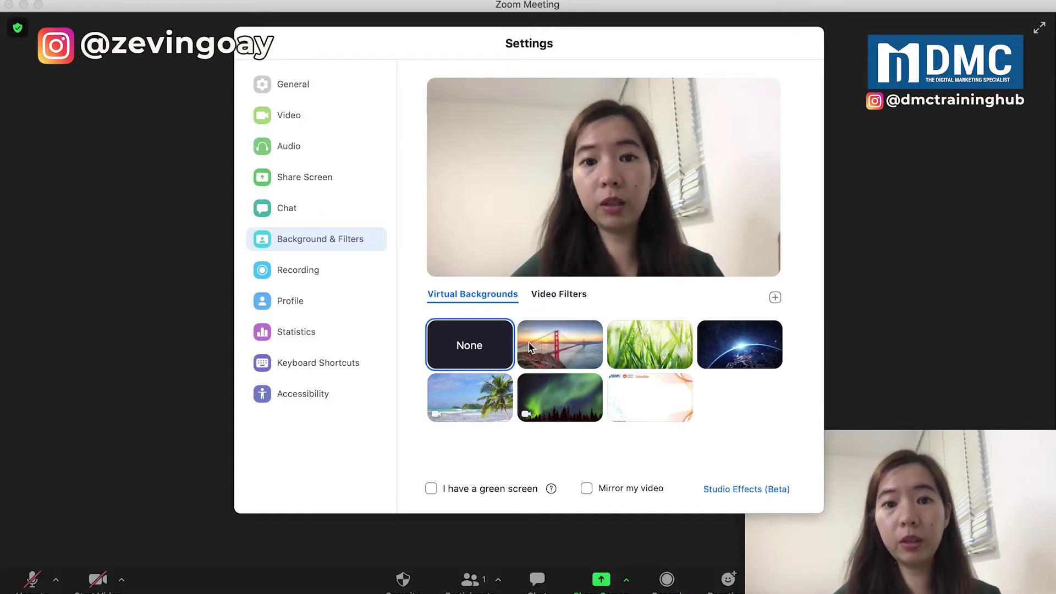
left_click(580, 352)
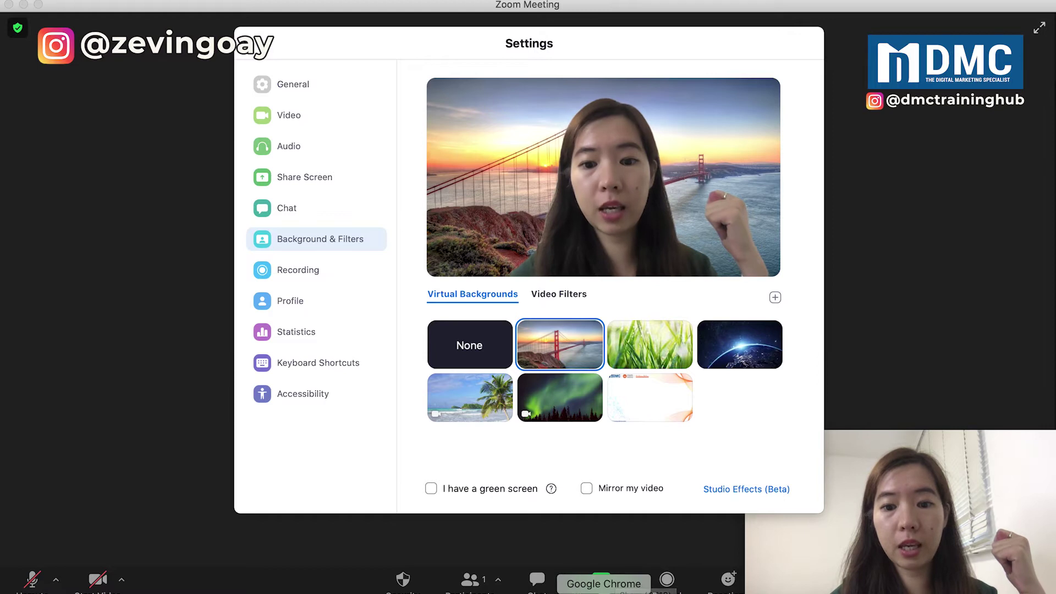
left_click(604, 591)
left_click(1001, 17)
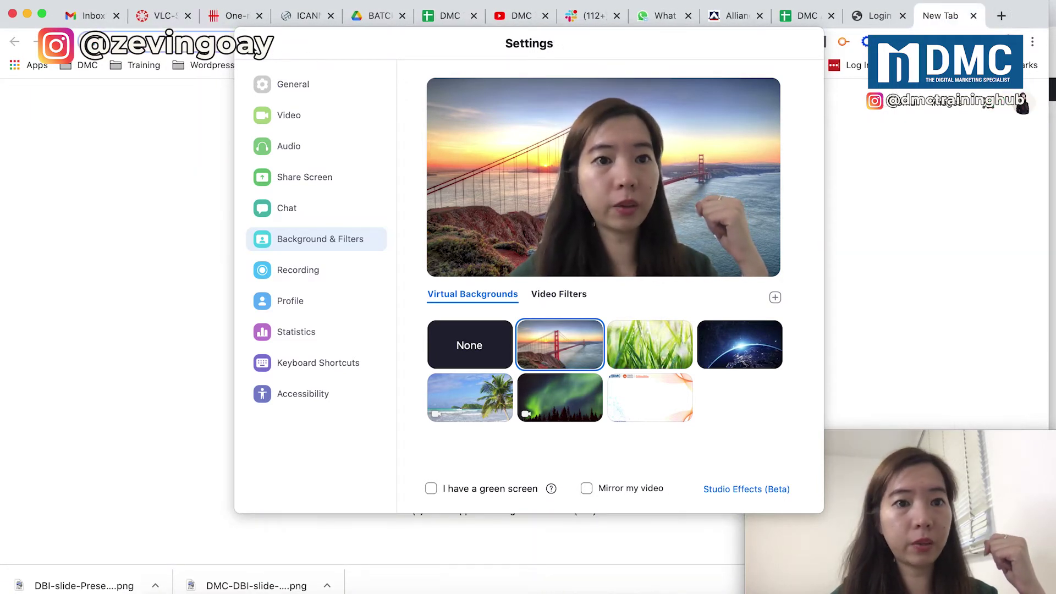
Move the new tab into its own full-screen window and search for 'office background wallpaper'
left_click(400, 35)
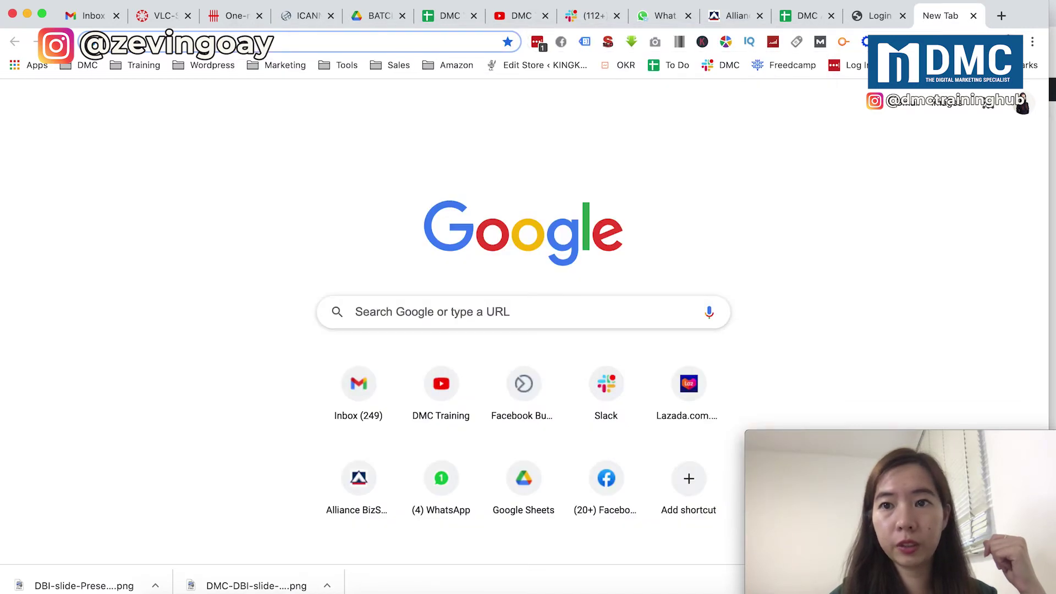
left_click_drag(941, 16, 110, 55)
double_click(884, 7)
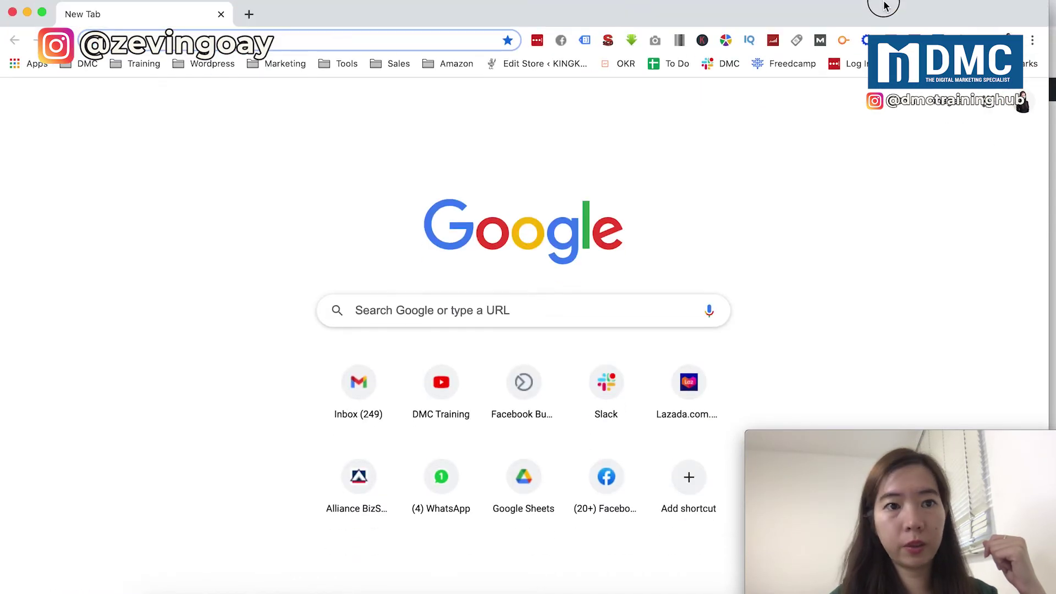
left_click(402, 39)
type("office")
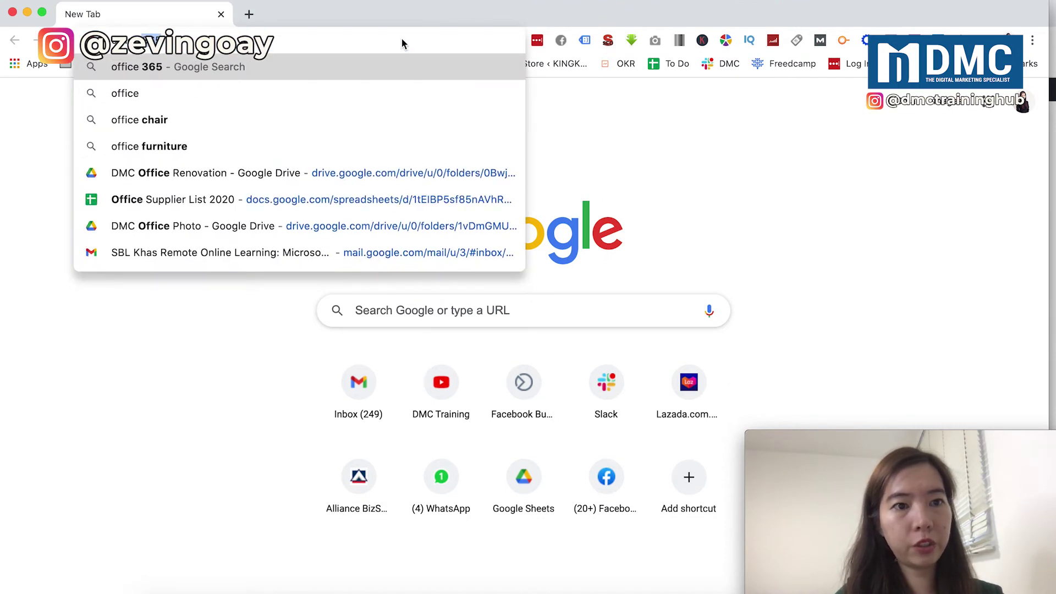
type(" backg")
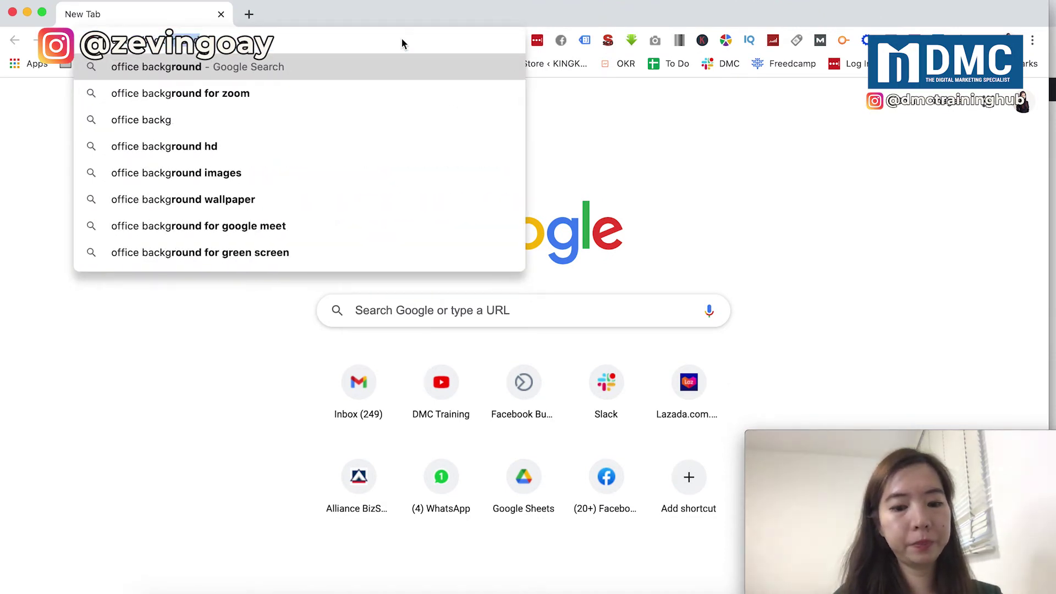
type("round wallp")
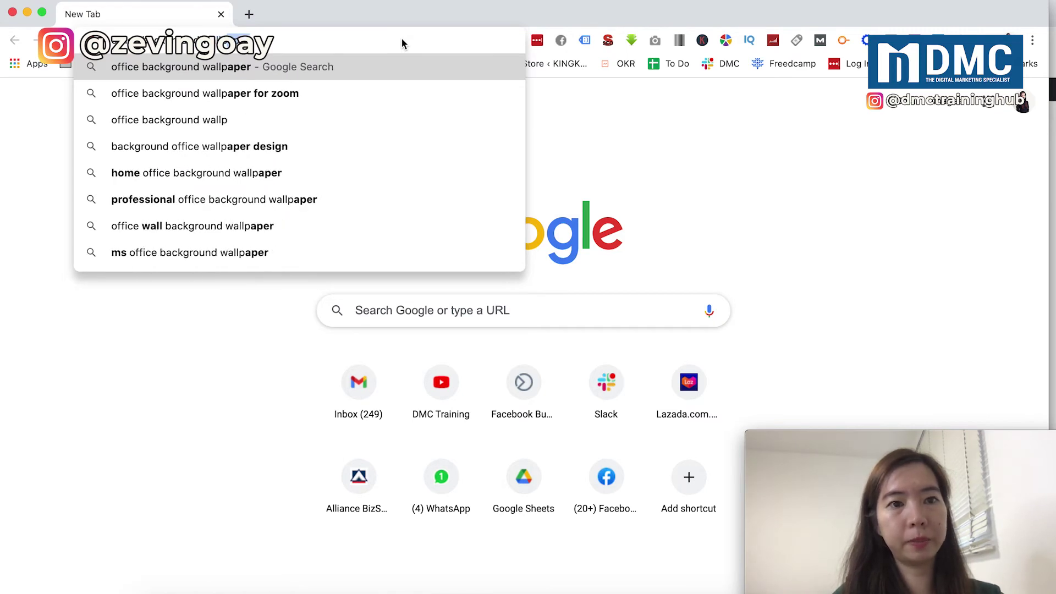
type("aper")
key("Return")
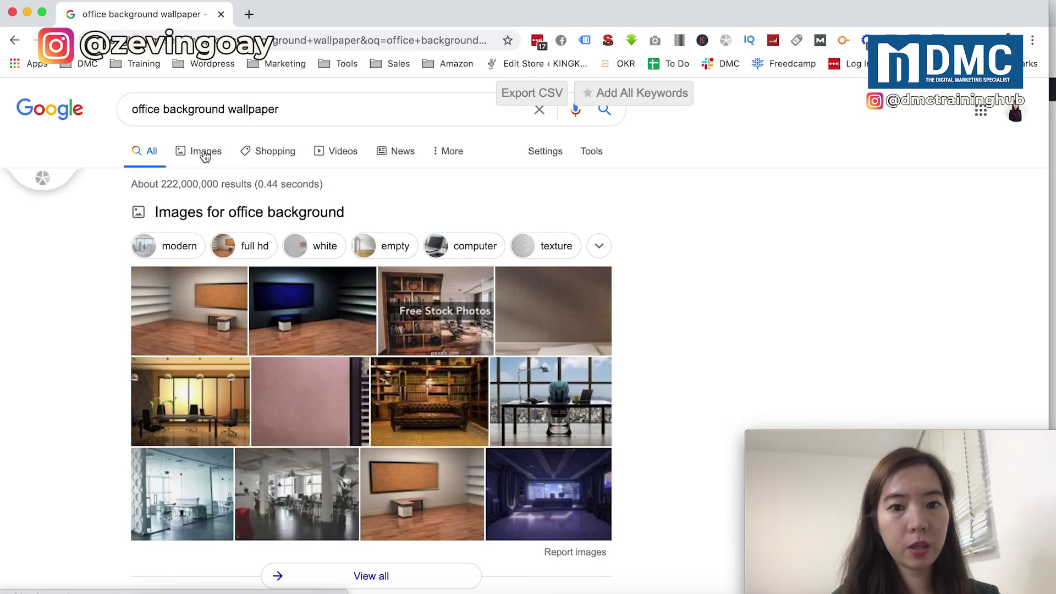
Switch to image results and open the preview of the white shelved office wallpaper
left_click(204, 156)
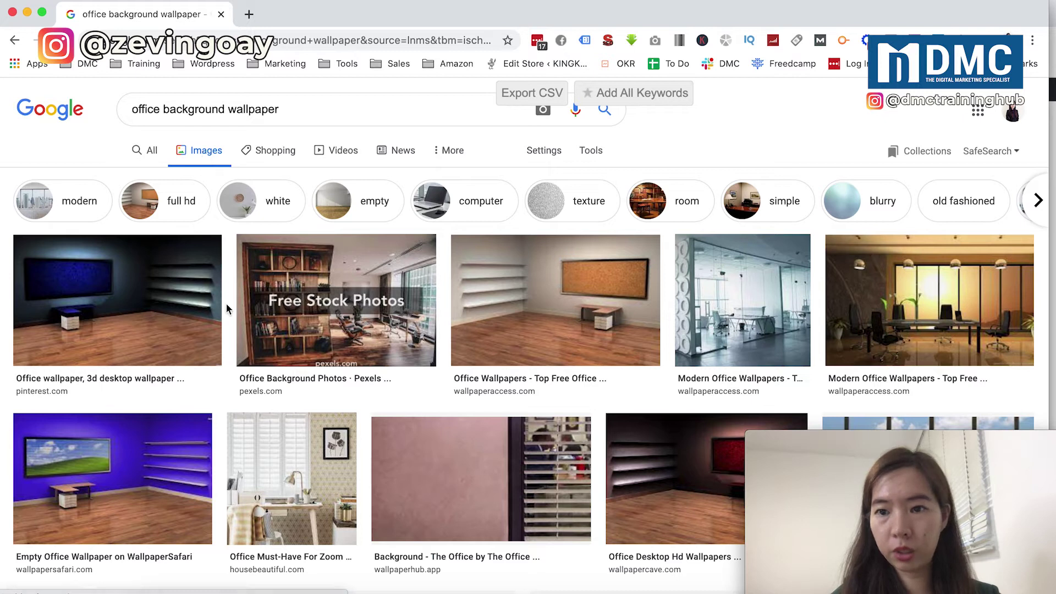
scroll(226, 308, "down", 5)
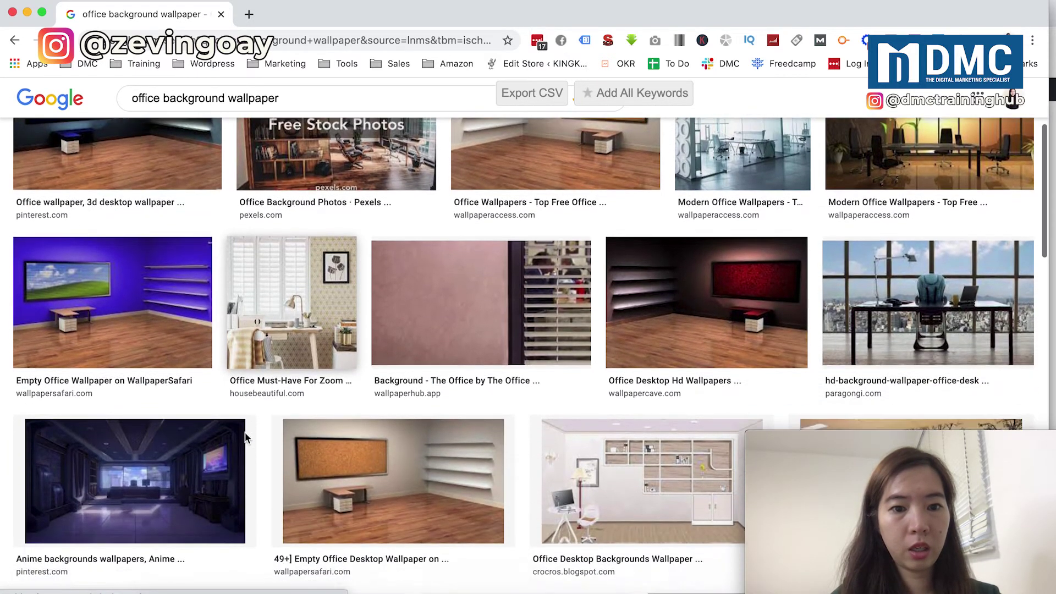
scroll(246, 437, "down", 3)
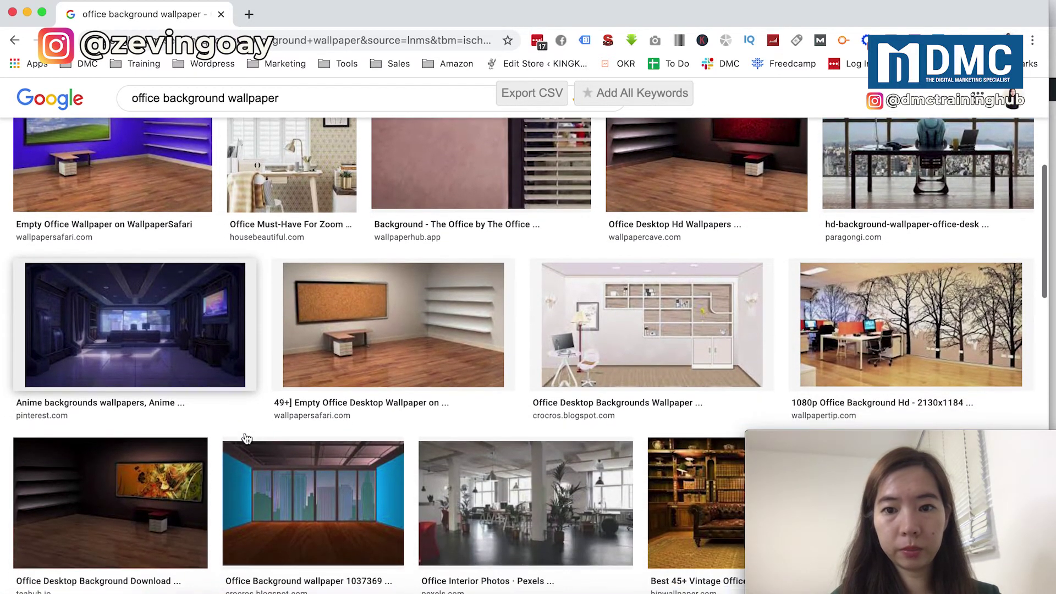
scroll(246, 437, "down", 2)
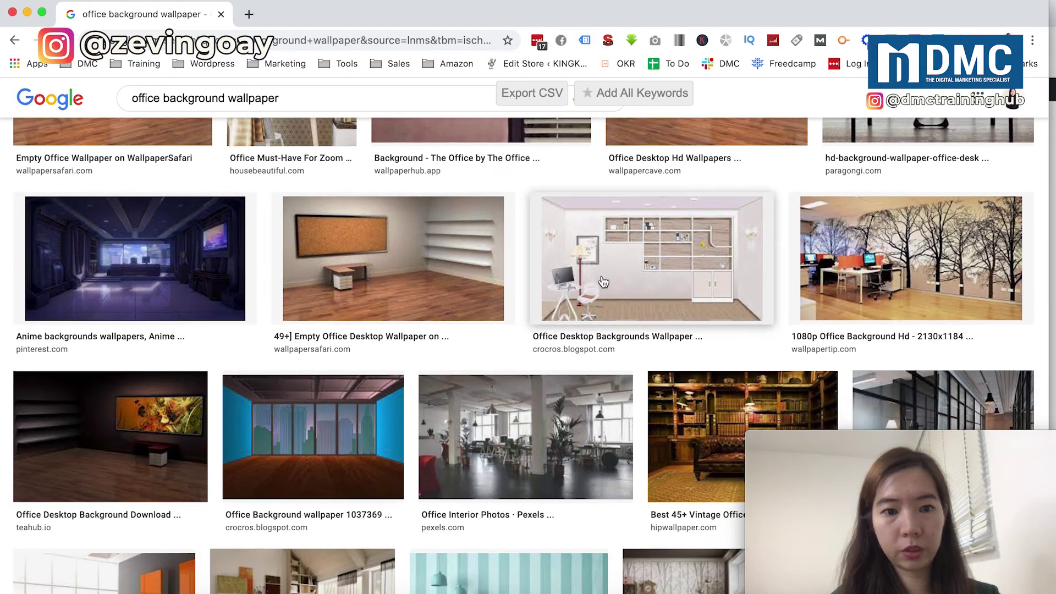
left_click(603, 280)
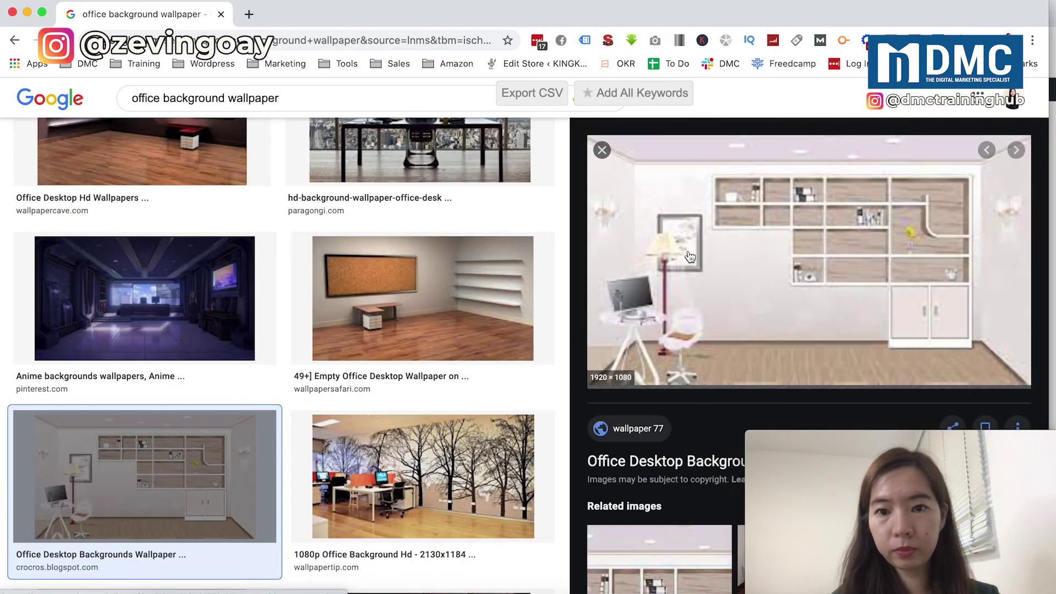
Save the wallpaper to Downloads as 'zoom background', then return to the Zoom meeting
right_click(701, 229)
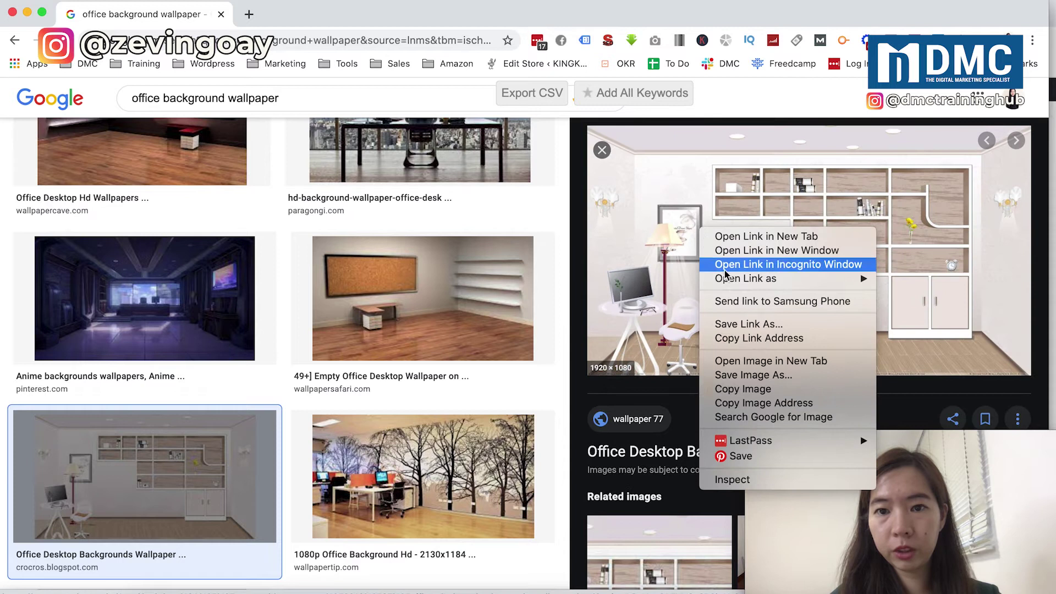
left_click(735, 377)
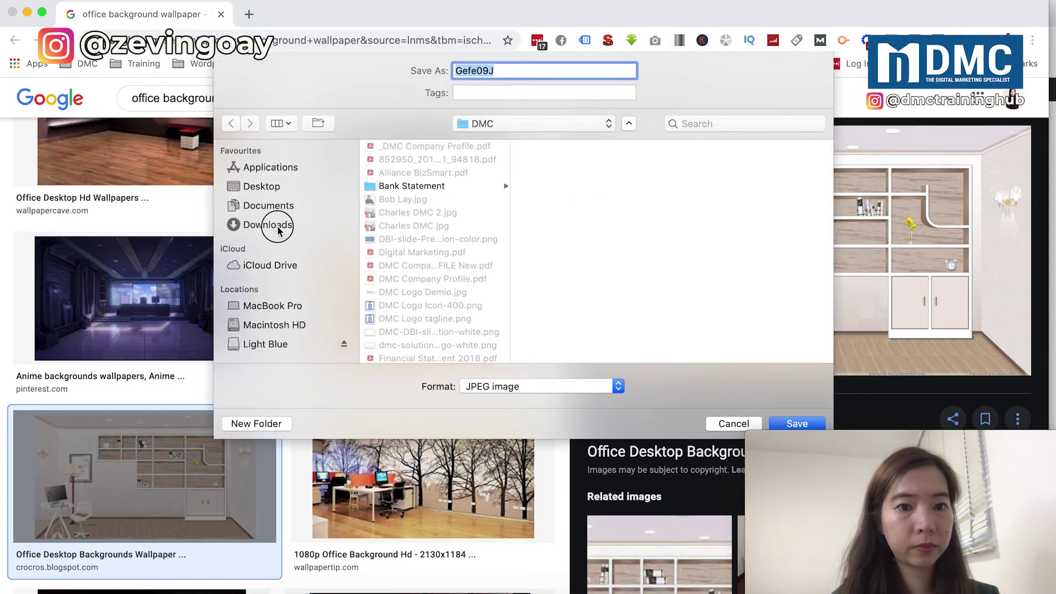
left_click(278, 227)
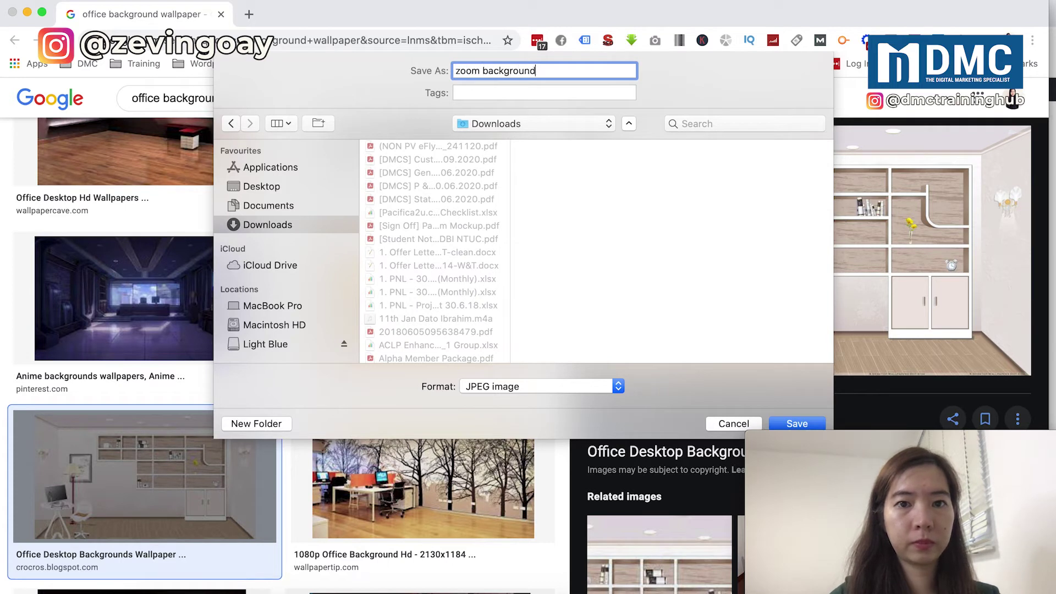
type("zoom background")
key("Return")
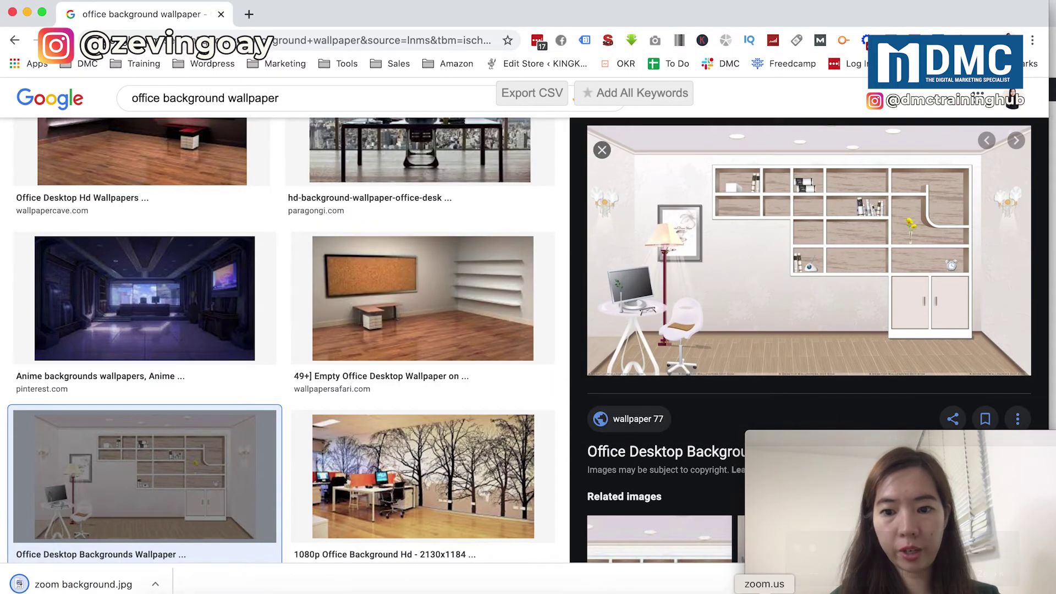
left_click(765, 591)
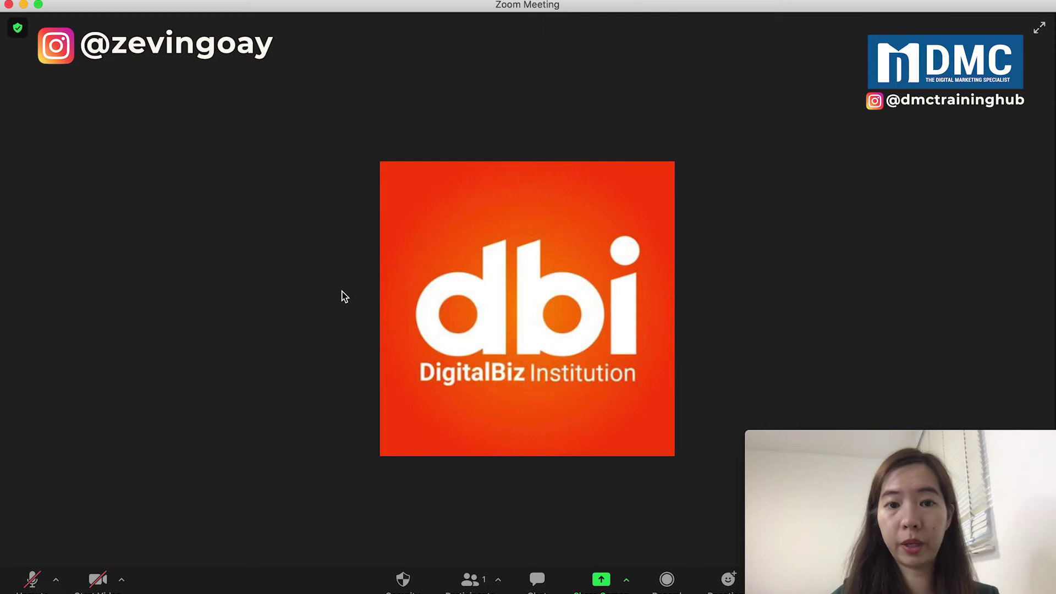
Add zoom background.jpg from Downloads as a virtual background and close Settings
left_click(121, 579)
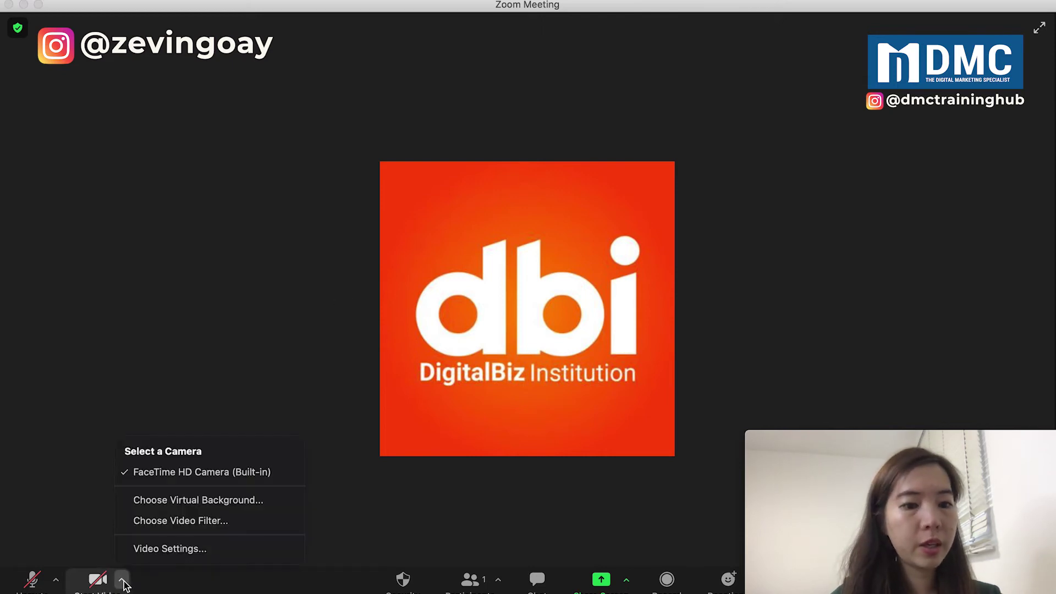
left_click(163, 502)
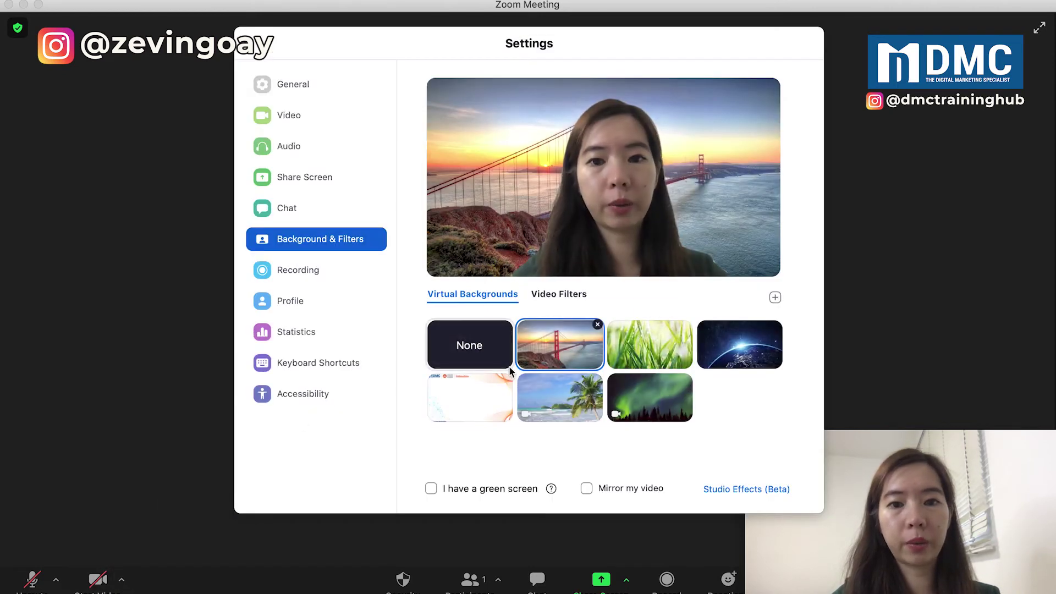
left_click(775, 297)
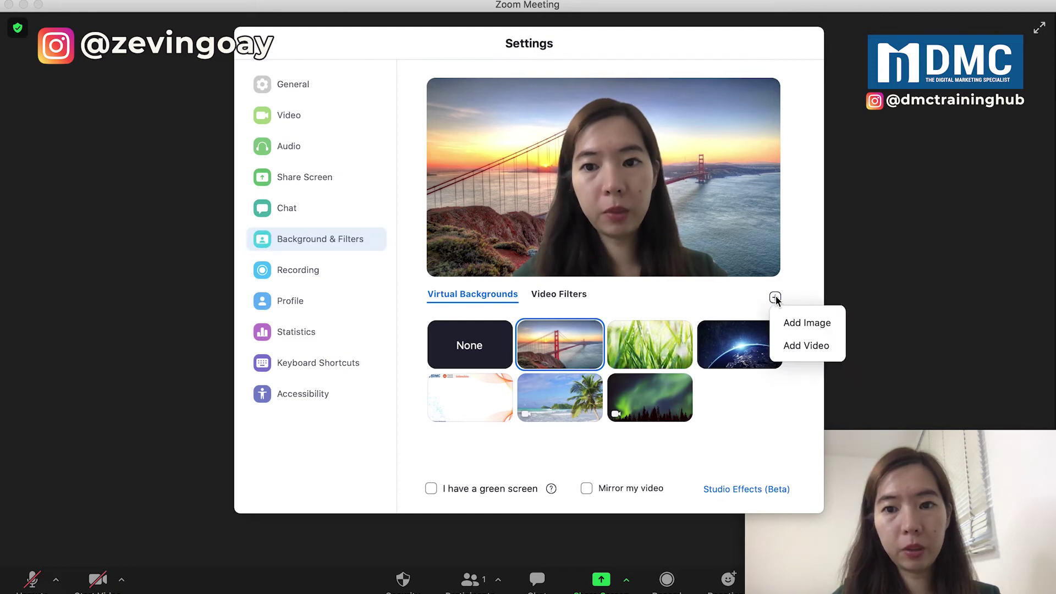
left_click(788, 320)
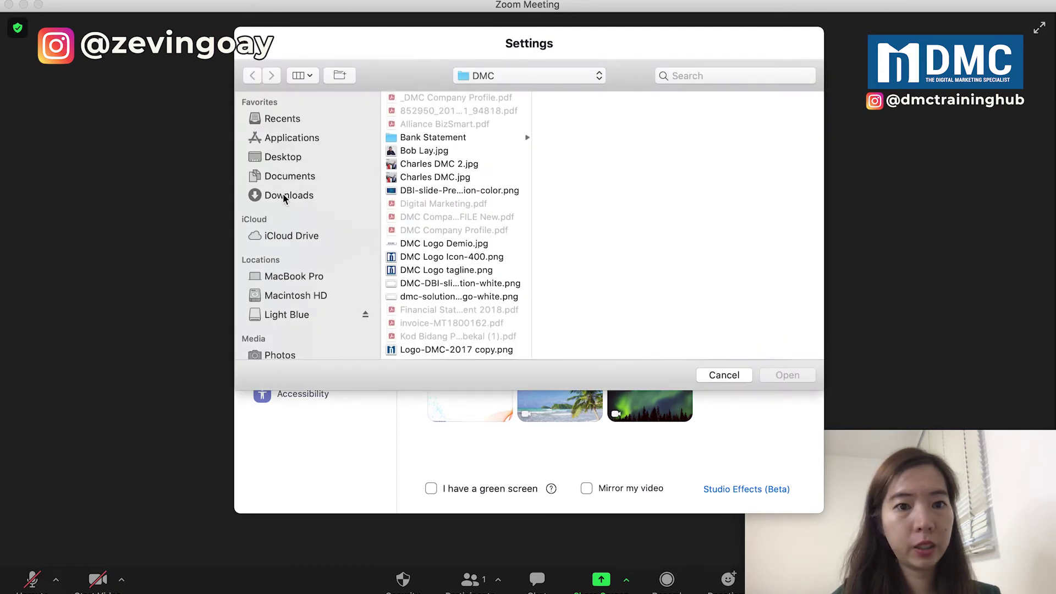
left_click(284, 196)
scroll(441, 300, "down", 10)
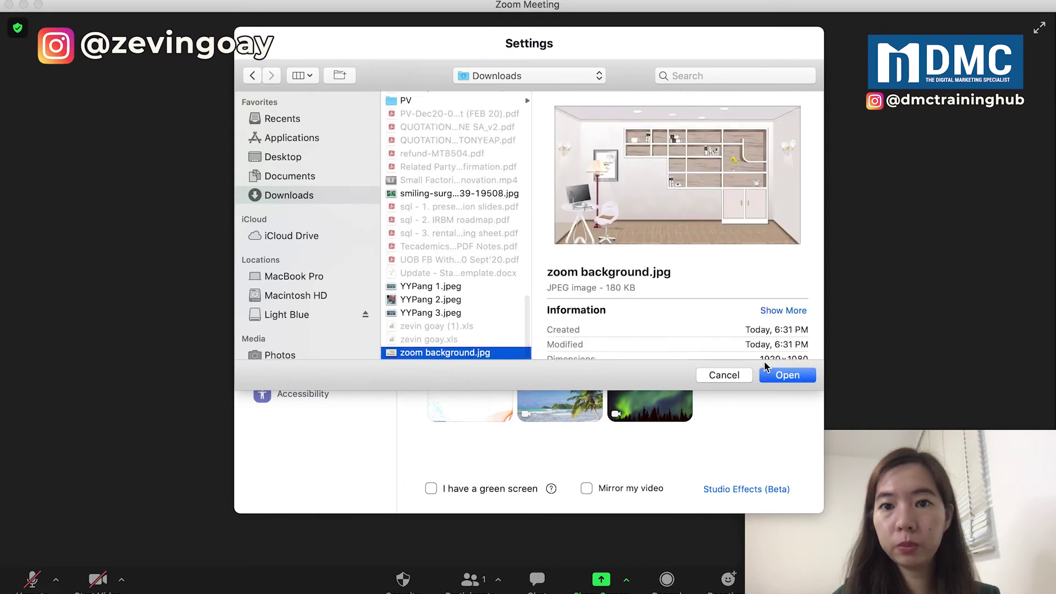
left_click(775, 375)
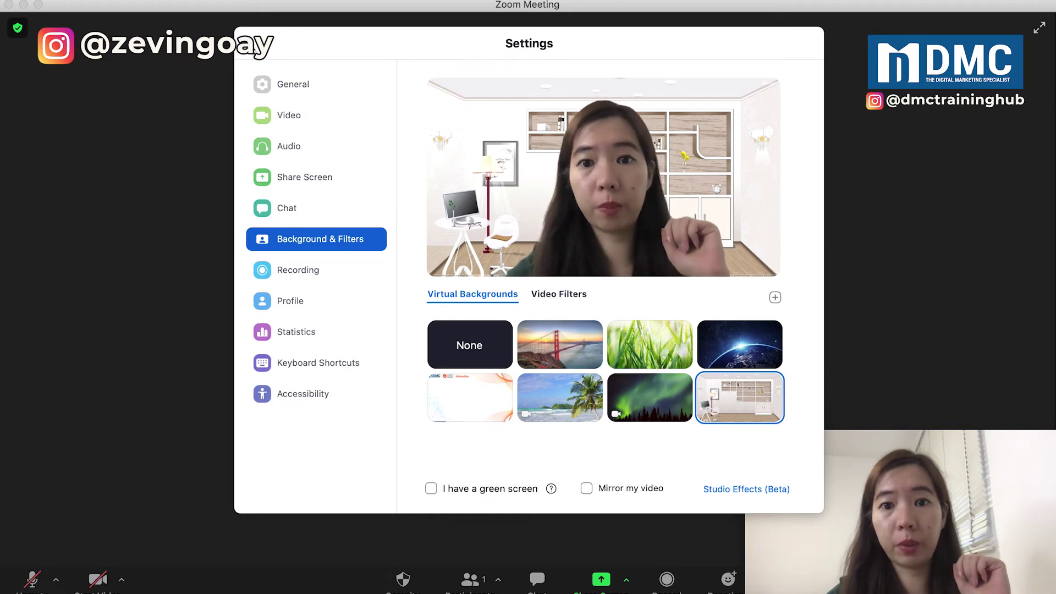
key("super+w")
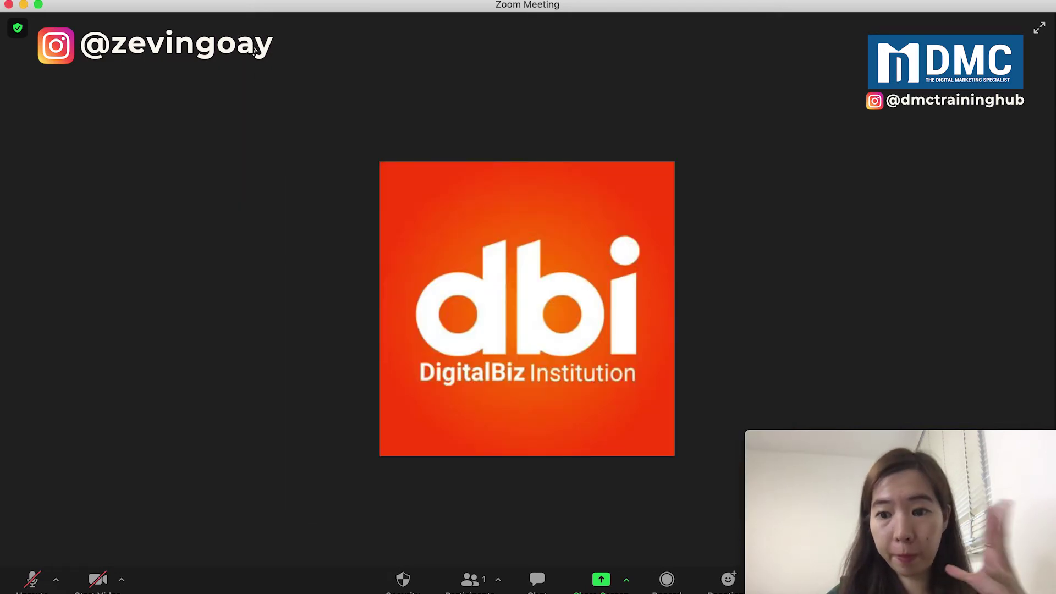
Turn the camera on to appear live over the office wallpaper background
left_click(98, 580)
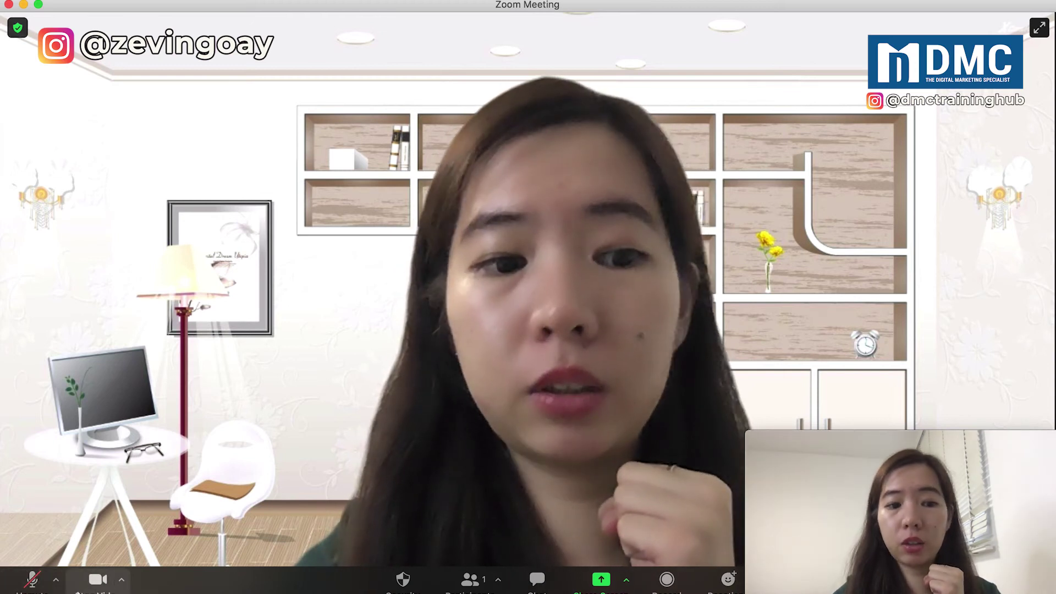
Reopen virtual background settings, reposition the window, and select the DMC slide background
left_click(121, 579)
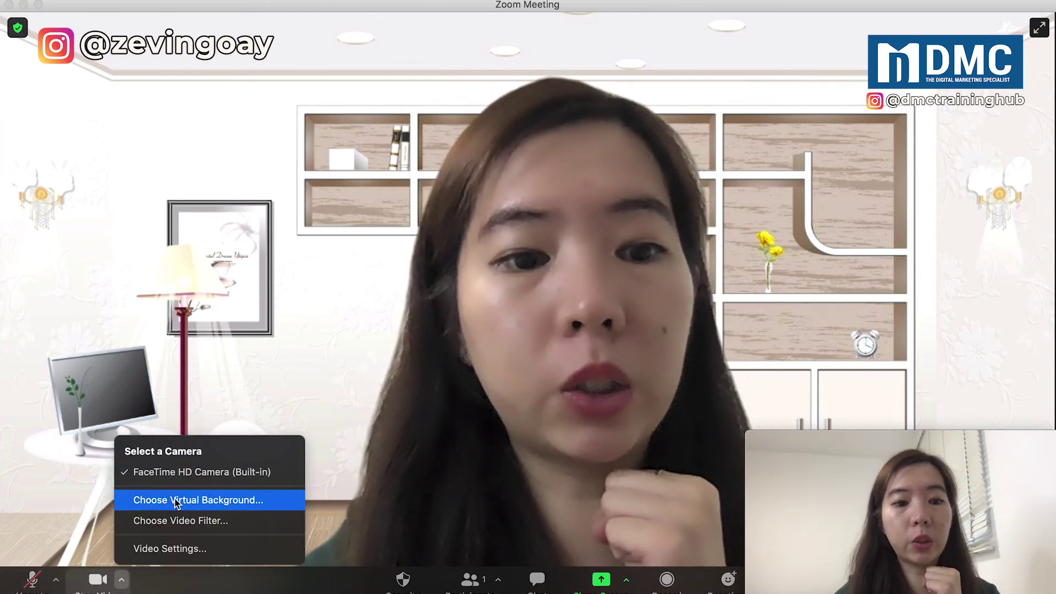
left_click(175, 501)
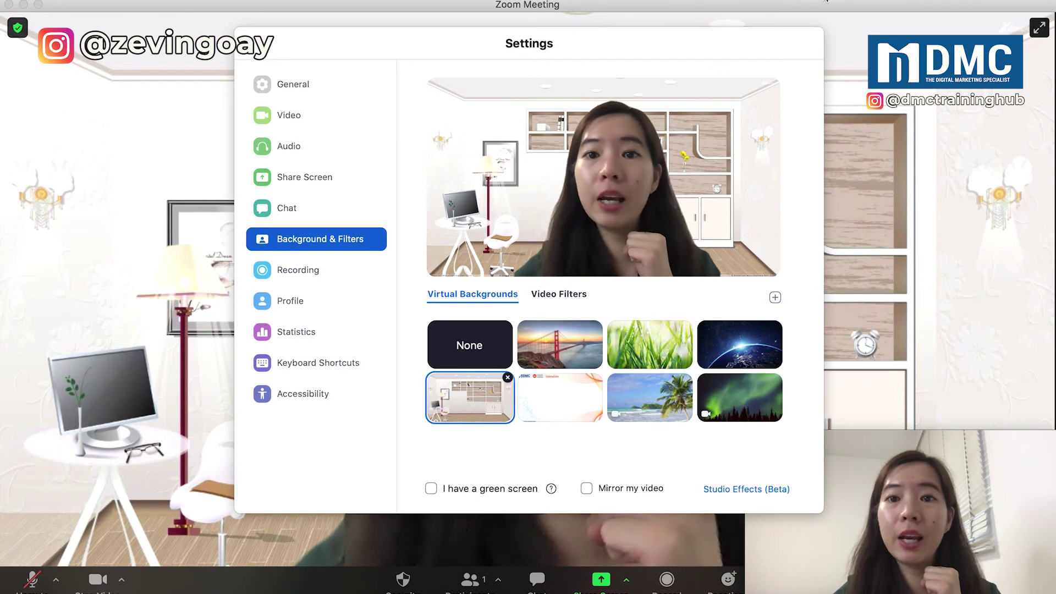
left_click_drag(797, 38, 582, 40)
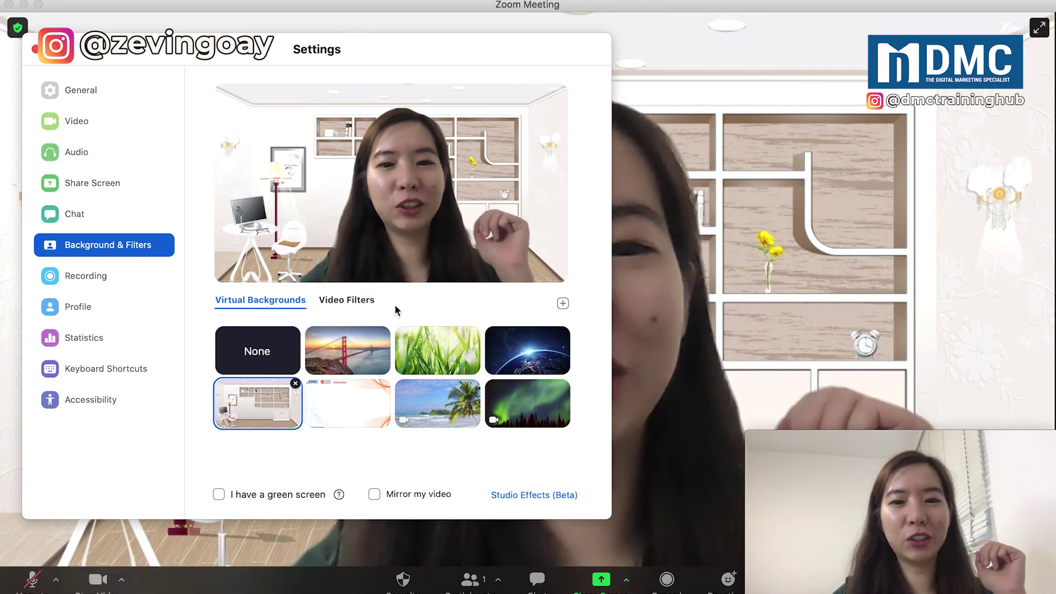
left_click(360, 396)
left_click_drag(356, 54, 365, 154)
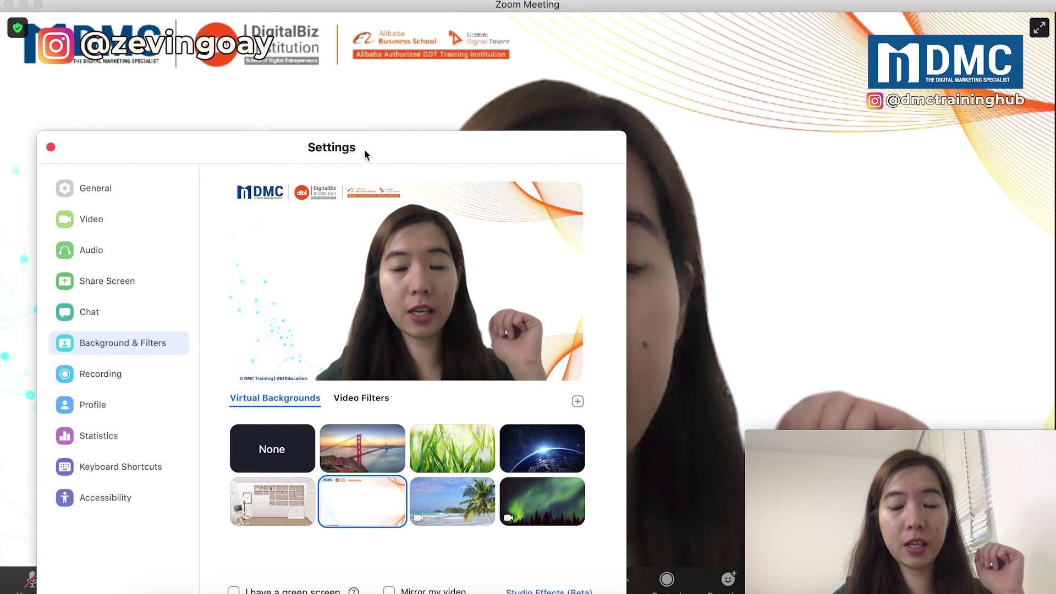
Try the grass and Golden Gate backgrounds, return to the DMC slide, and close settings
left_click(442, 450)
left_click_drag(481, 149, 415, 74)
left_click(247, 436)
left_click(264, 427)
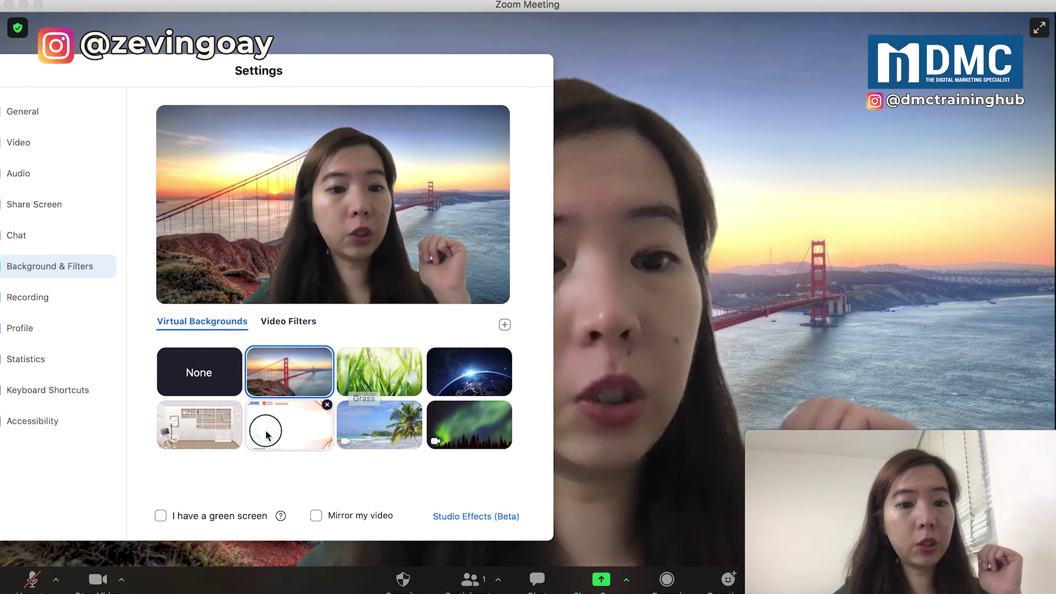
left_click_drag(83, 77, 193, 69)
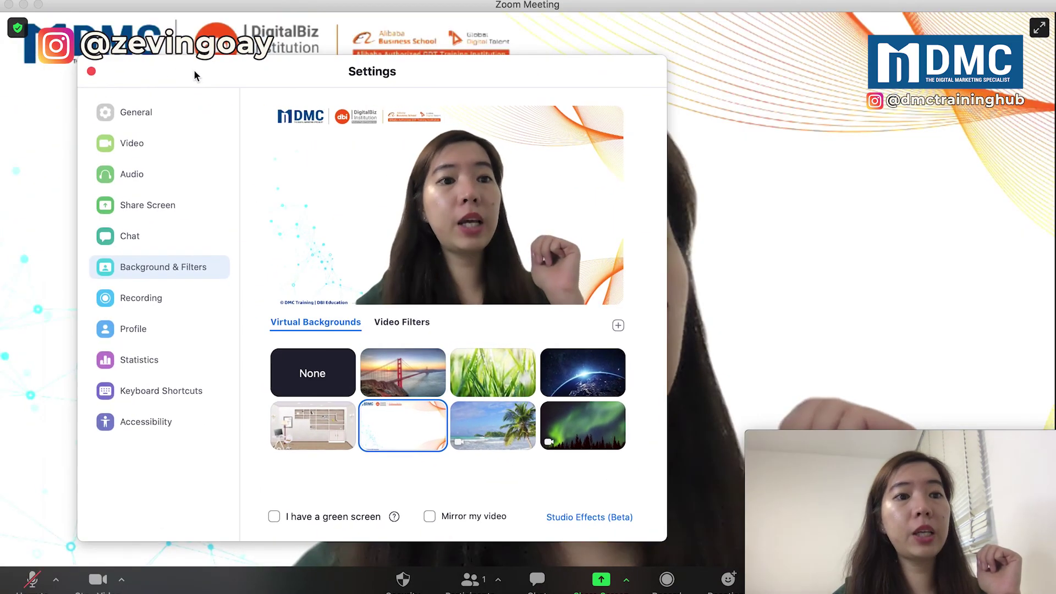
left_click(91, 72)
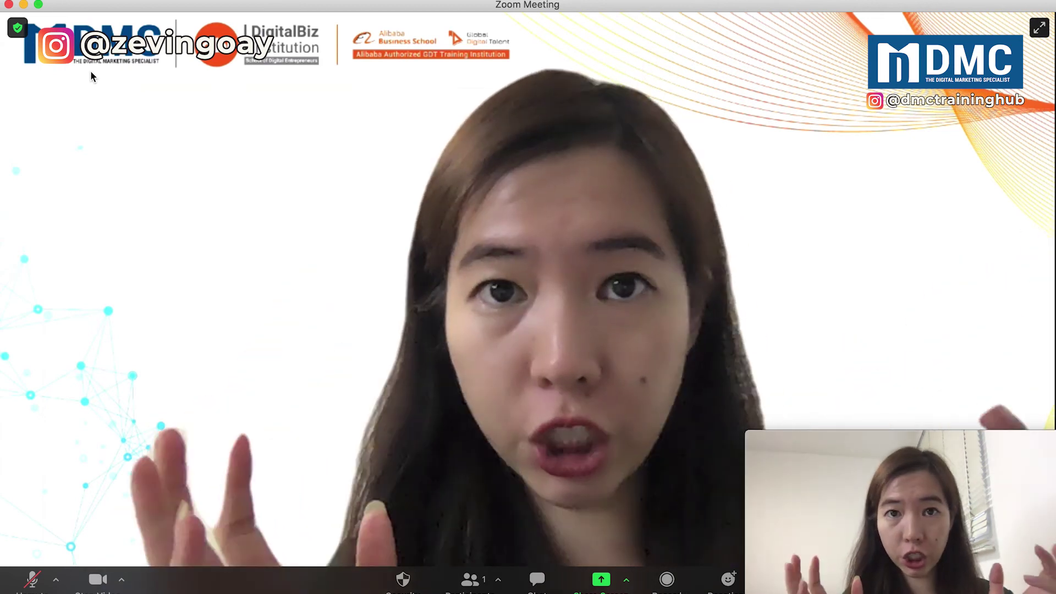